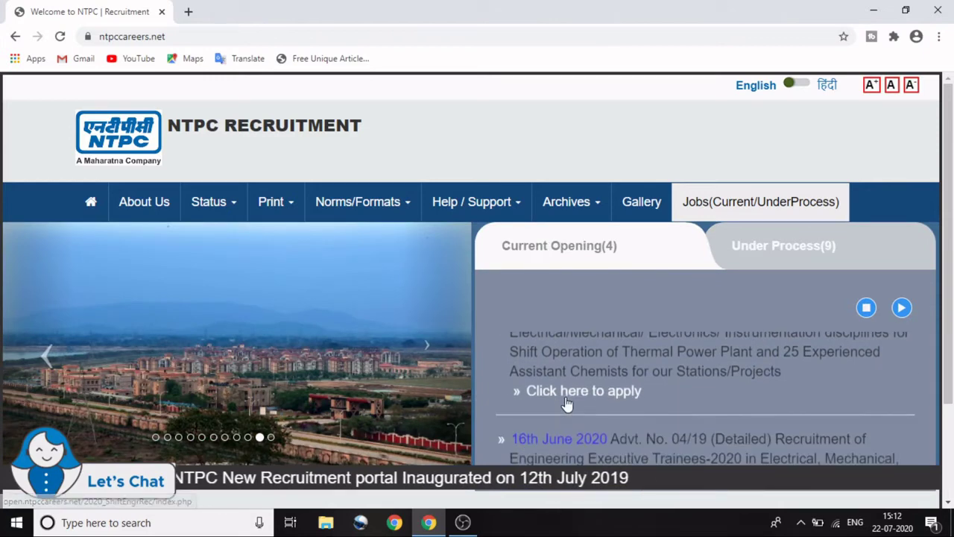
Open the recruitment page for experienced engineers and Assistant Chemists and start an online application.
left_click(566, 403)
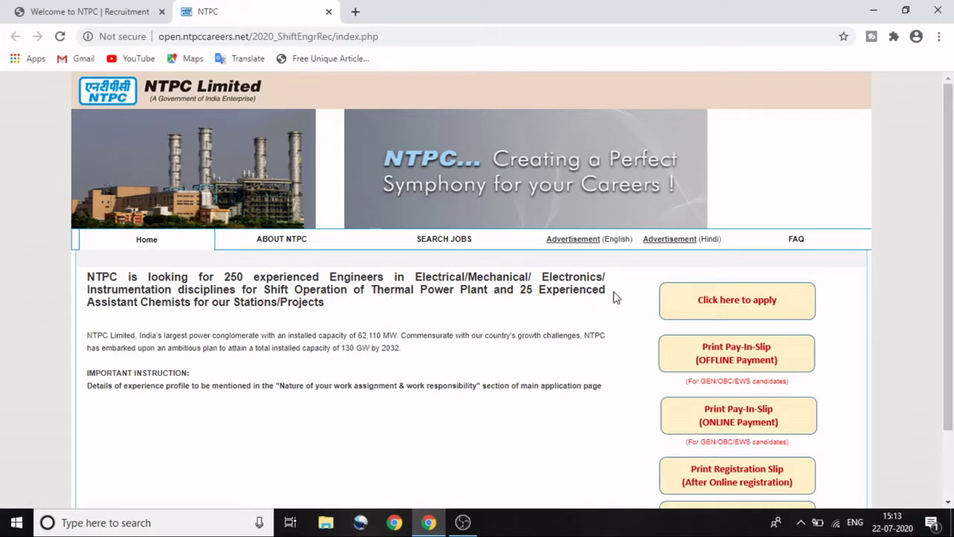
left_click(739, 309)
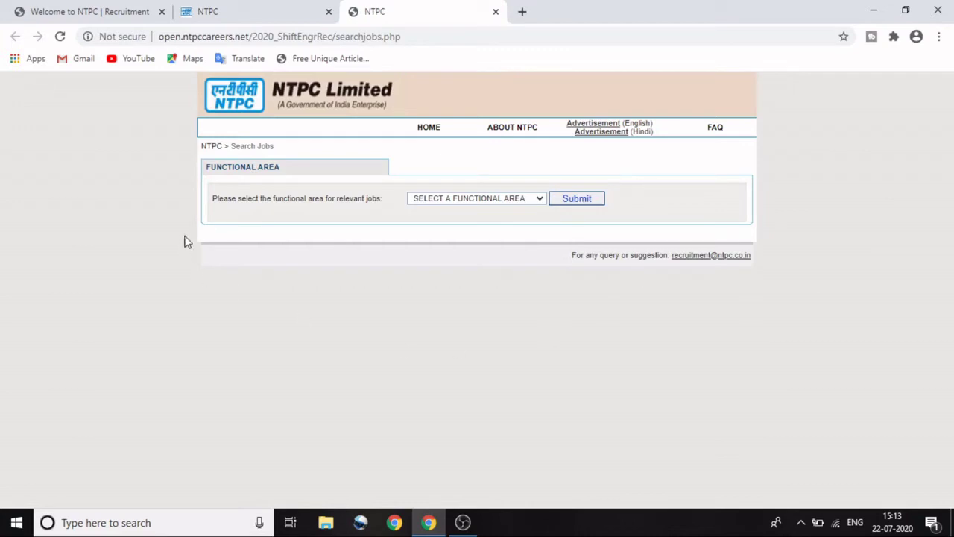
Search for jobs in the Engineer(Electrical) functional area and start applying for the listed position.
left_click(540, 199)
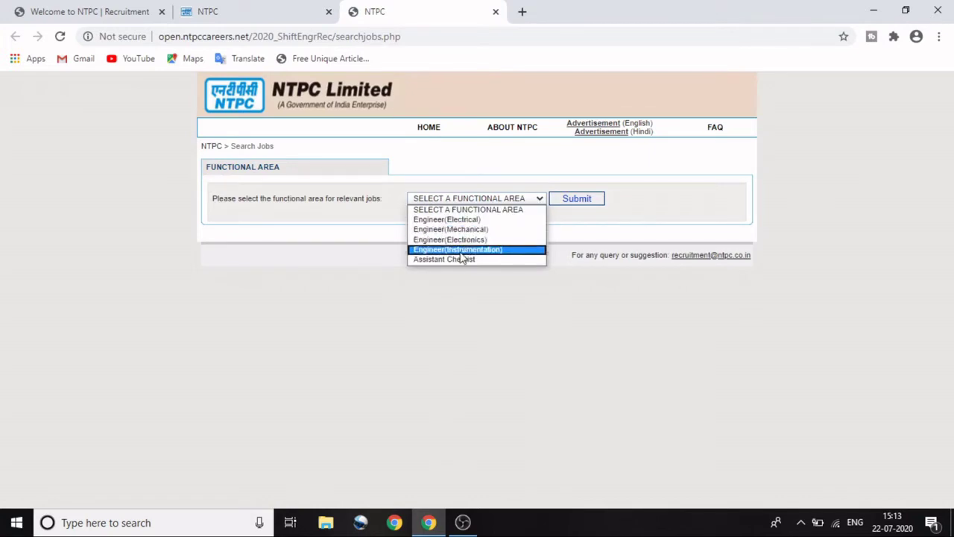
left_click(482, 221)
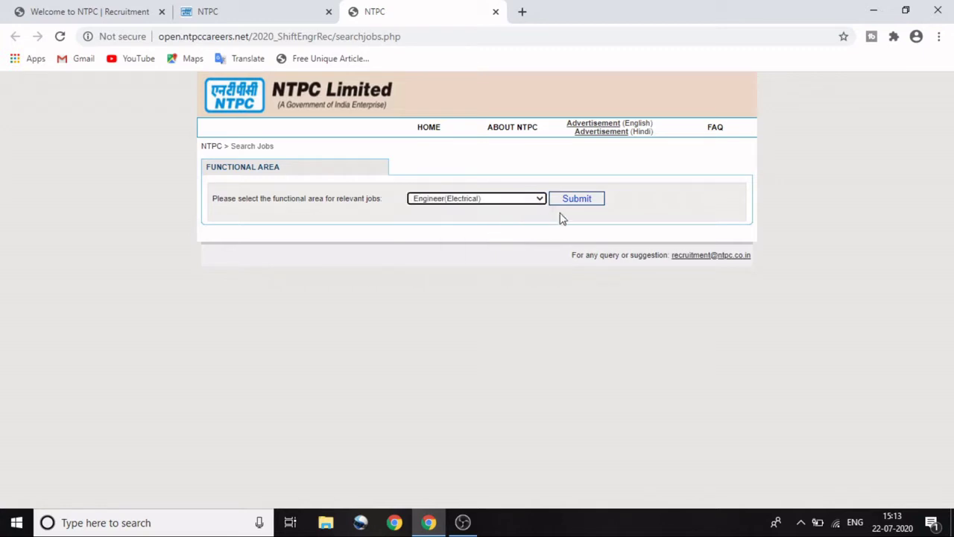
left_click(575, 200)
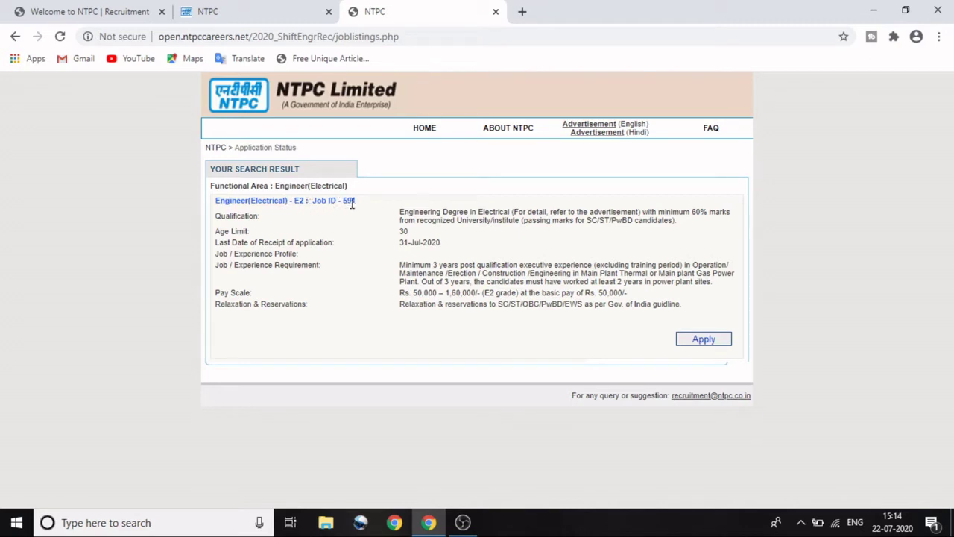
left_click(704, 340)
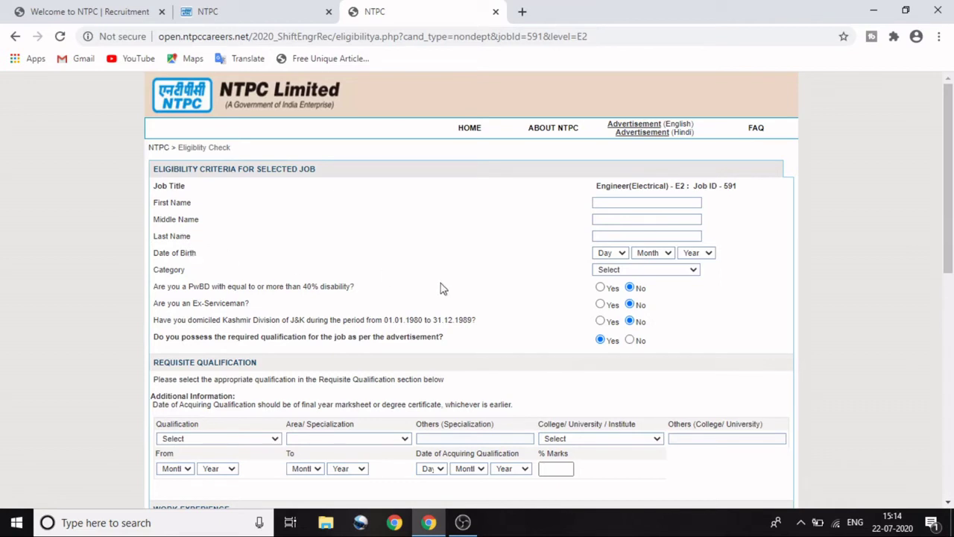
View the available applicant categories in the eligibility form without choosing one.
left_click(683, 271)
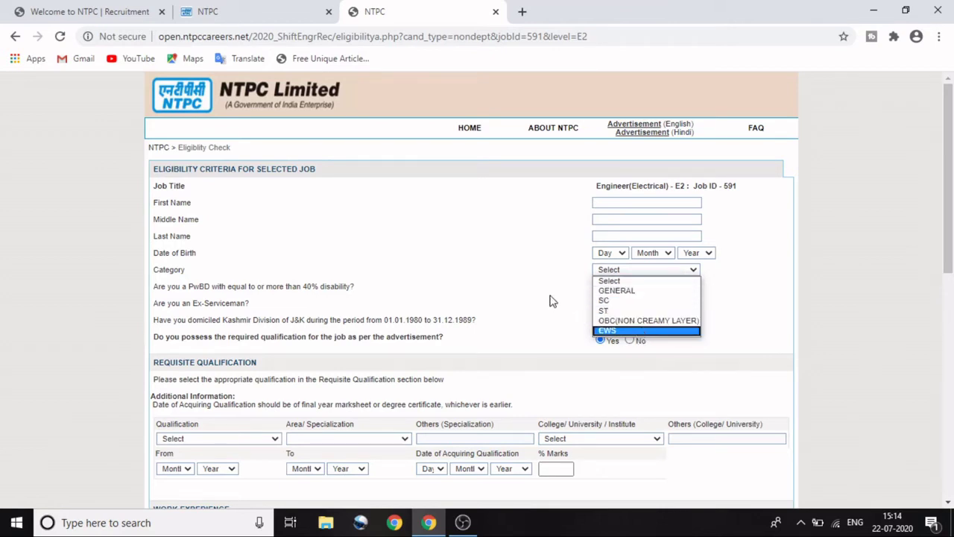
left_click(466, 293)
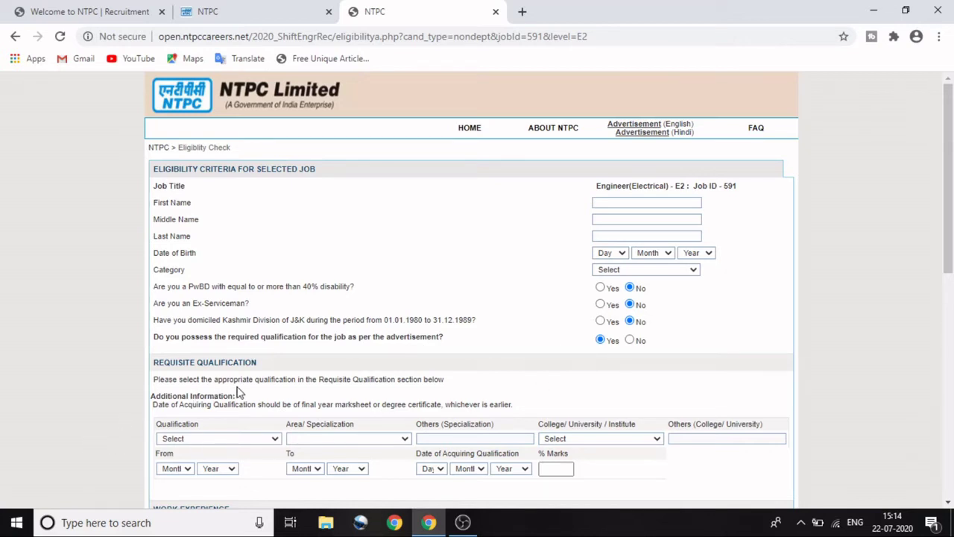
Set the requisite qualification to Graduate Engineering Degree and view the available specializations, leaving Electrical selected.
scroll(385, 393, "down", 1)
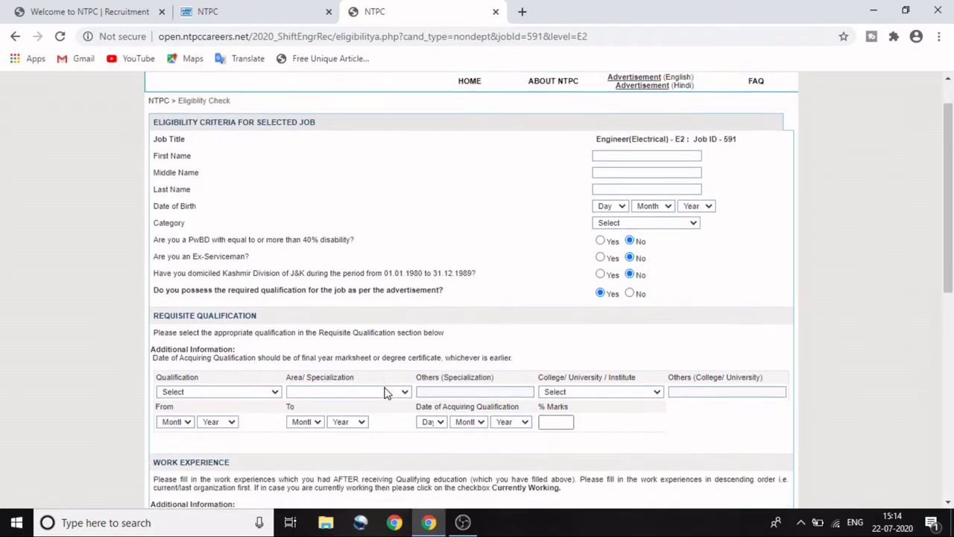
scroll(385, 393, "down", 1)
left_click(276, 332)
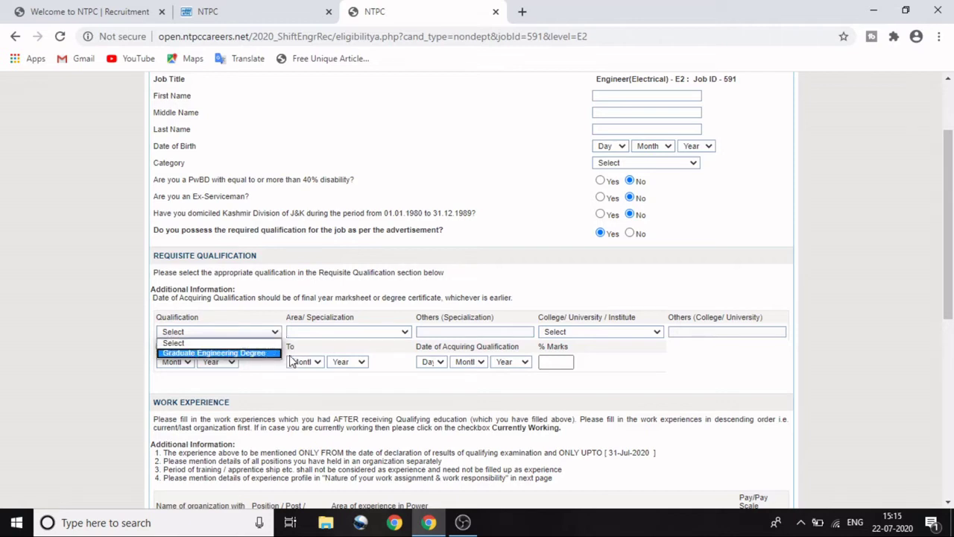
left_click(415, 378)
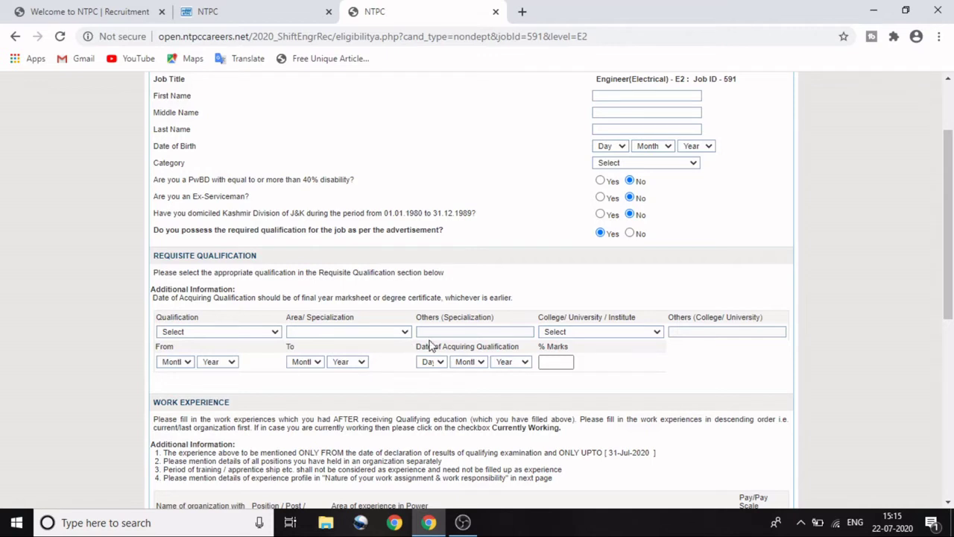
left_click(403, 333)
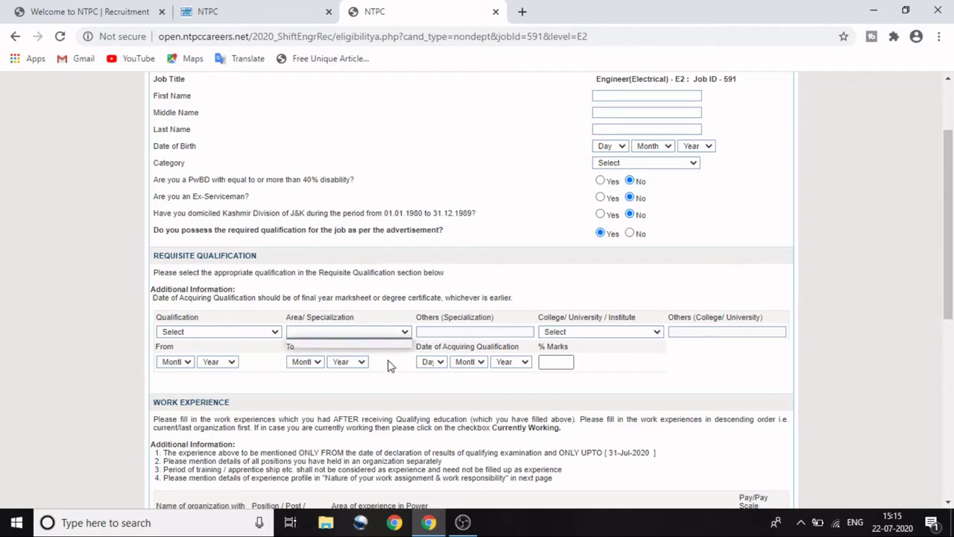
left_click(261, 334)
left_click(261, 333)
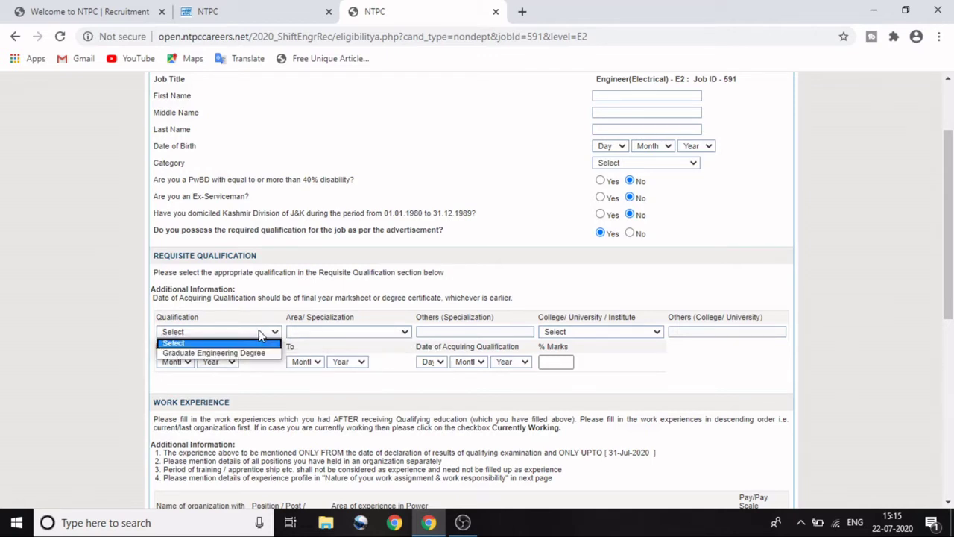
left_click(244, 354)
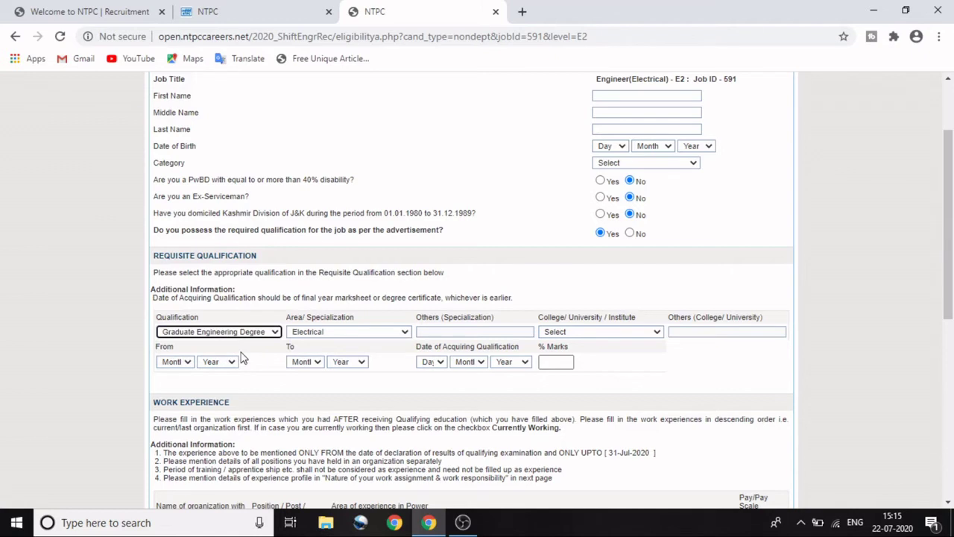
left_click(406, 334)
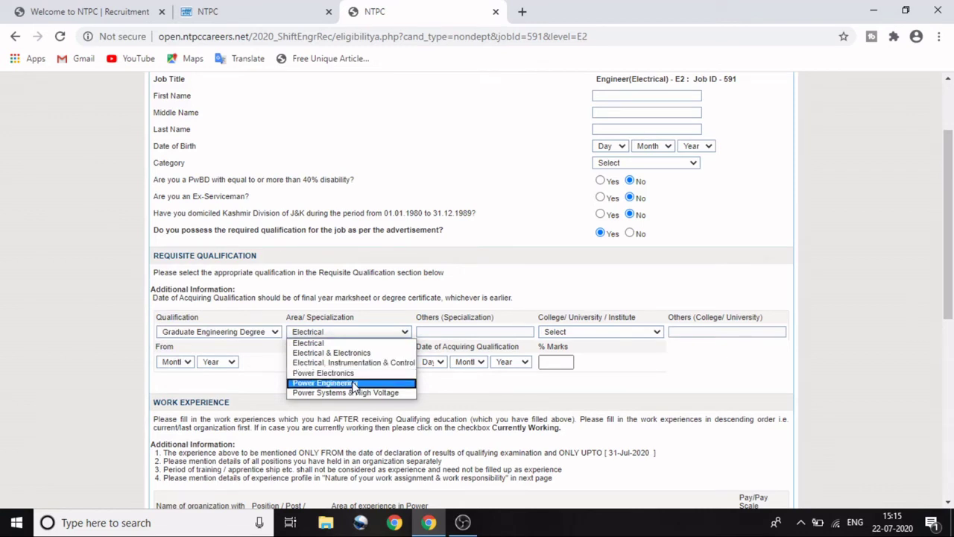
left_click(552, 422)
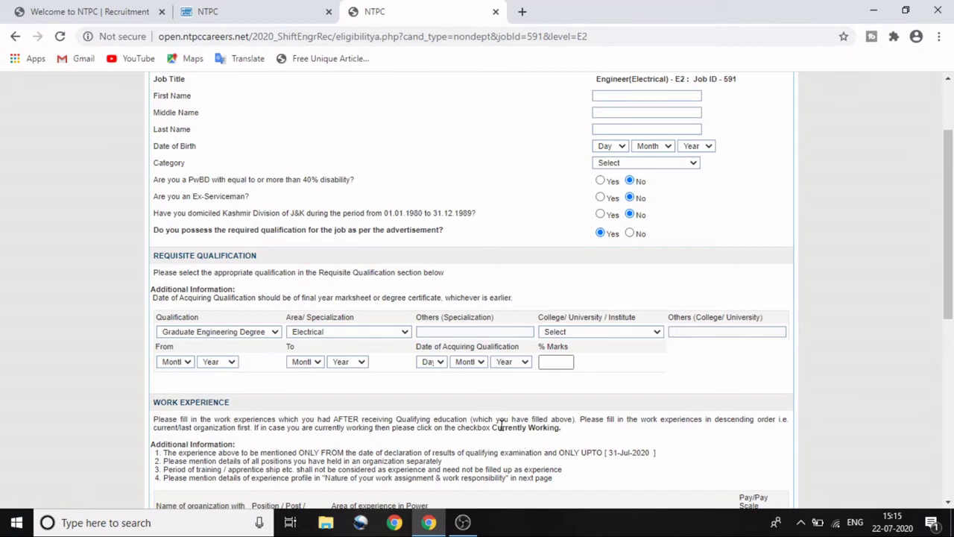
Examine the work experience section of the eligibility form, including the power plant experience areas offered, and return to the form's beginning.
scroll(501, 423, "down", 1)
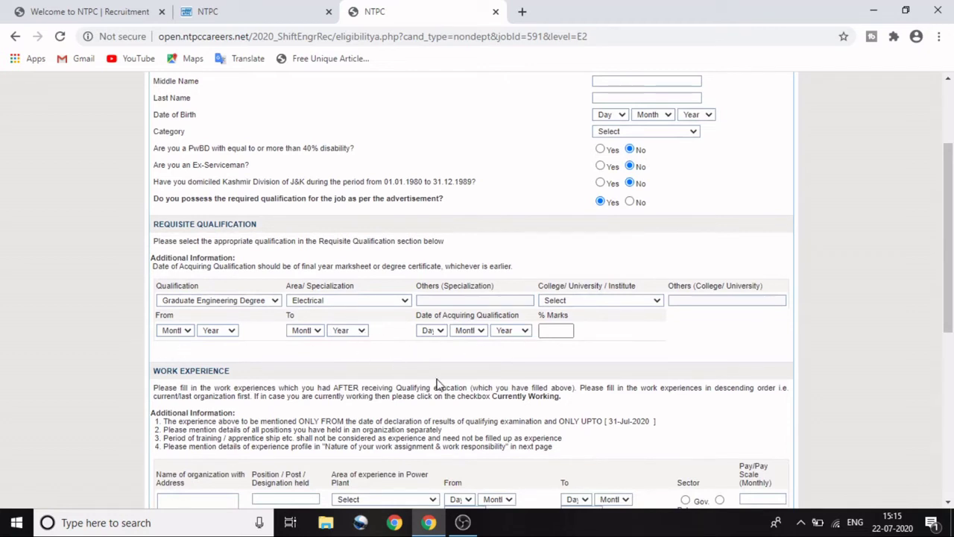
scroll(562, 407, "down", 2)
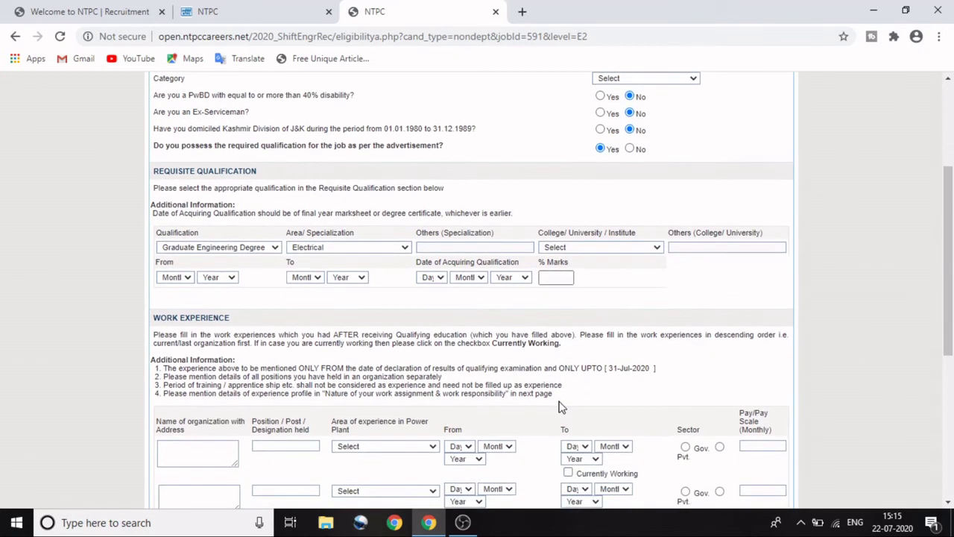
scroll(567, 406, "down", 1)
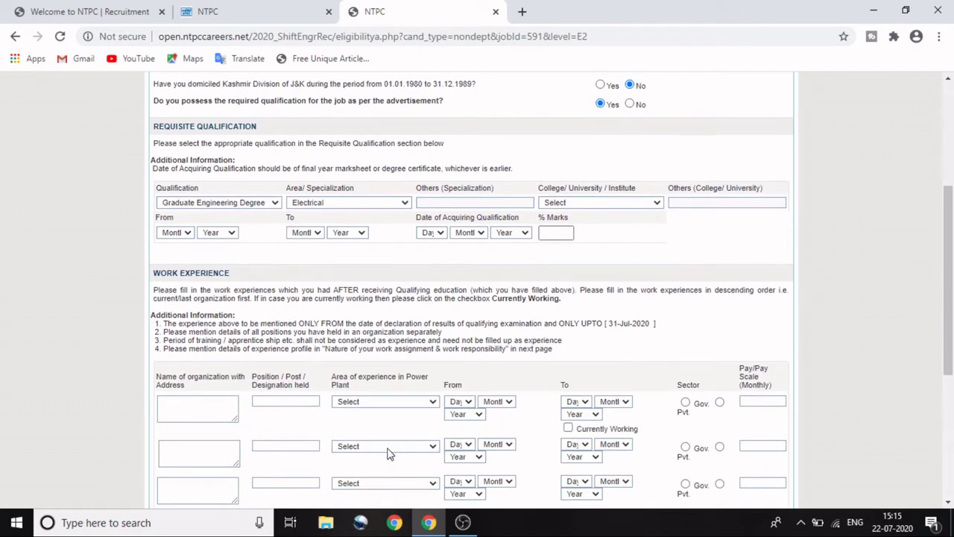
left_click(421, 406)
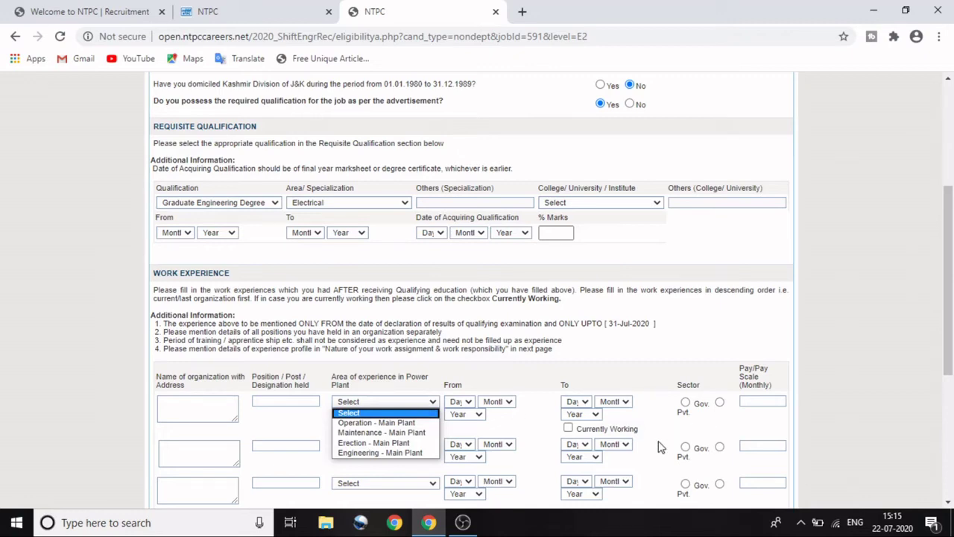
scroll(658, 446, "down", 2)
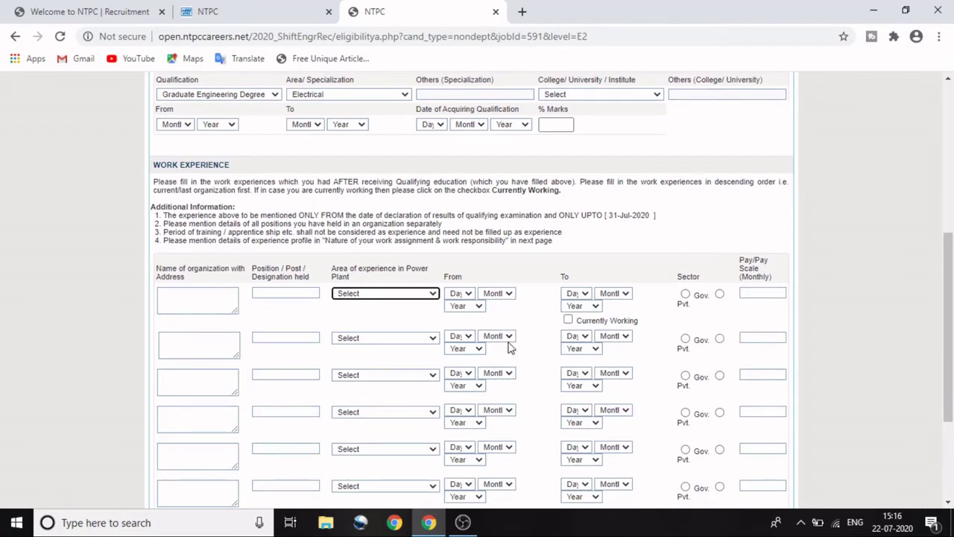
scroll(508, 345, "down", 1)
scroll(507, 345, "down", 3)
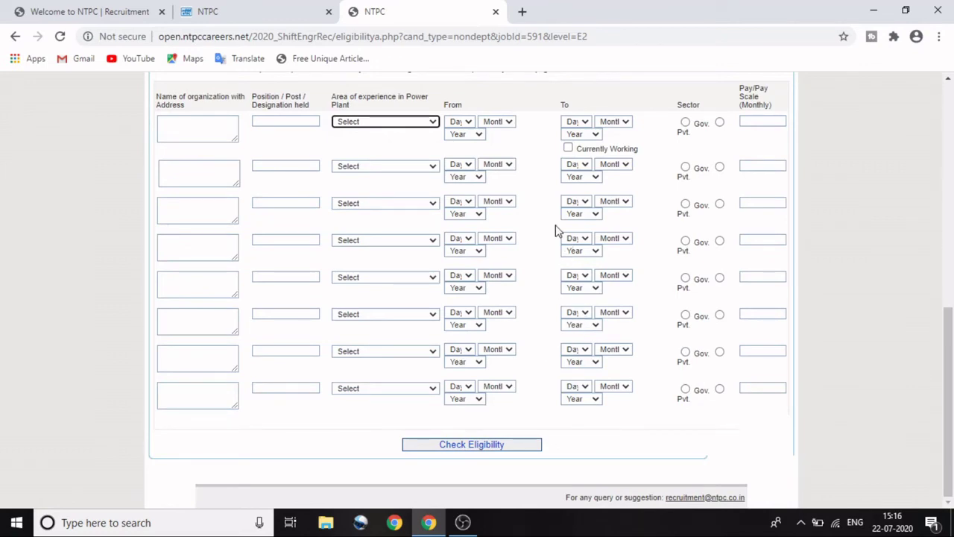
scroll(551, 216, "up", 2)
scroll(553, 217, "up", 2)
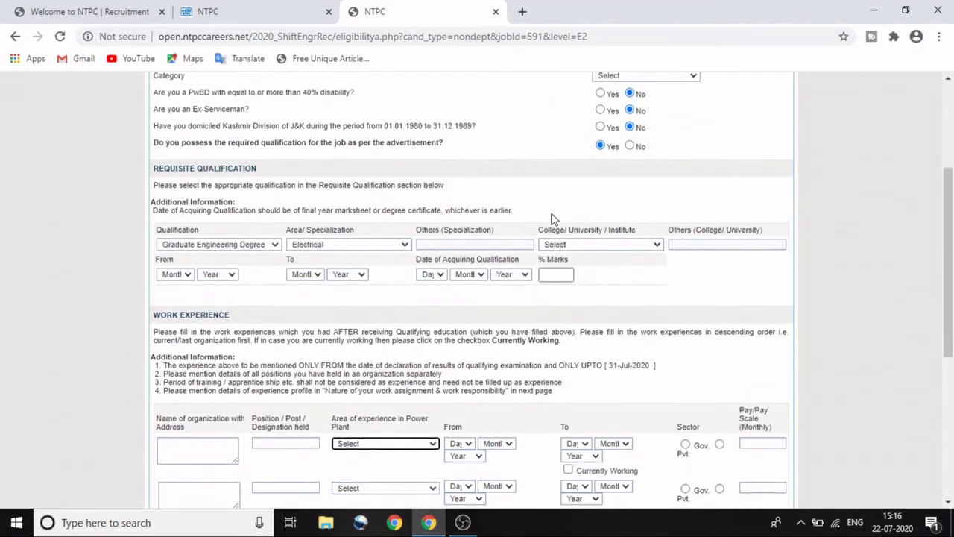
scroll(552, 218, "up", 2)
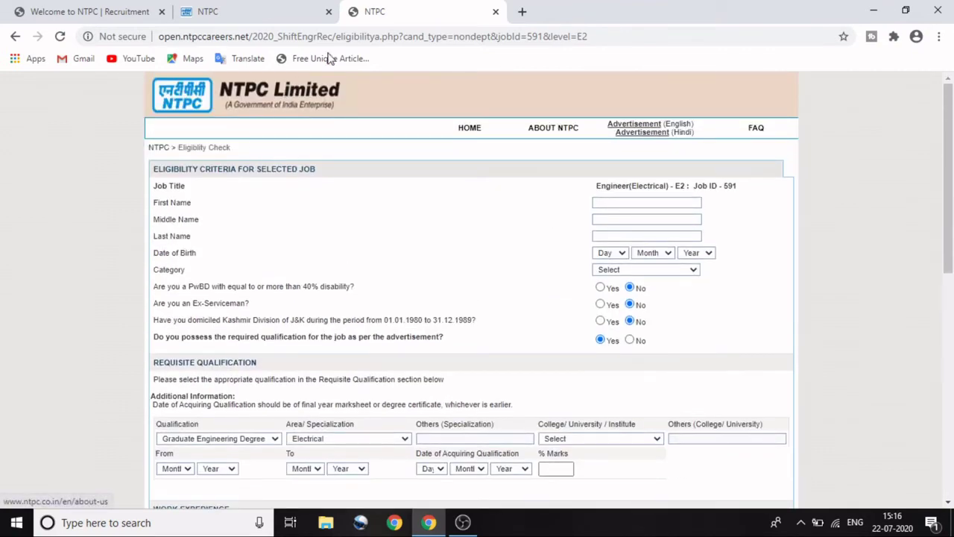
Close the eligibility form and open the Hindi version of the recruitment advertisement.
left_click(495, 14)
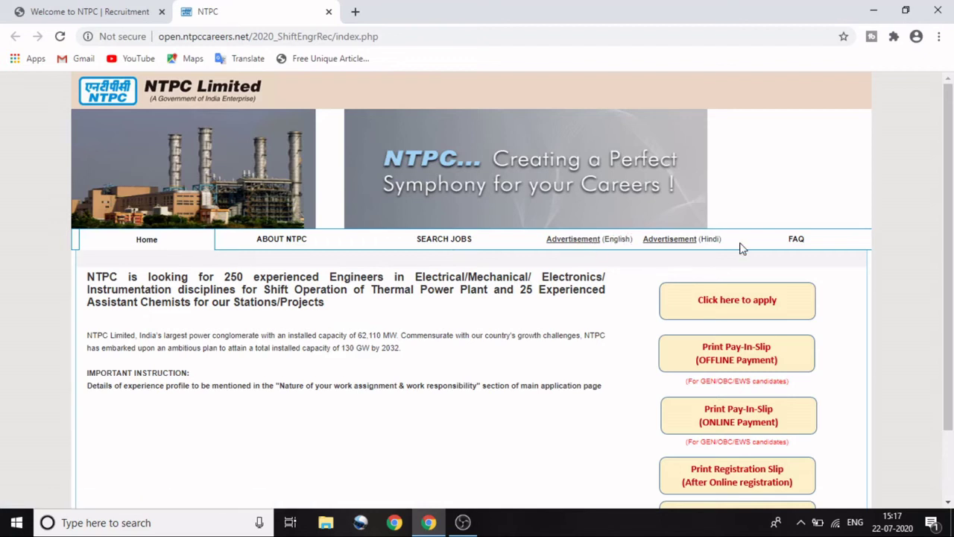
left_click(684, 239)
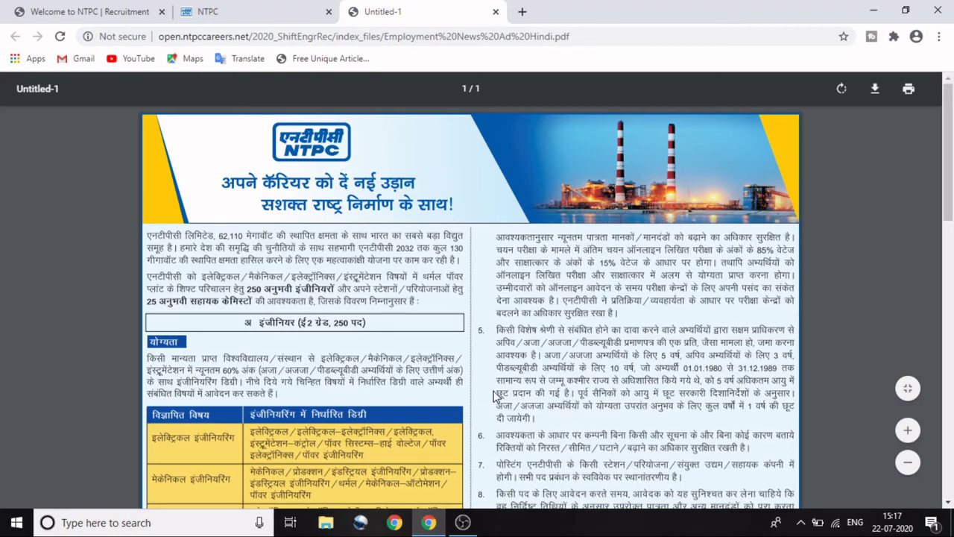
Read through the Hindi advertisement for qualifications, required experience, age limits, pay scales, vacancies, fee payment and registration dates.
scroll(494, 395, "down", 3)
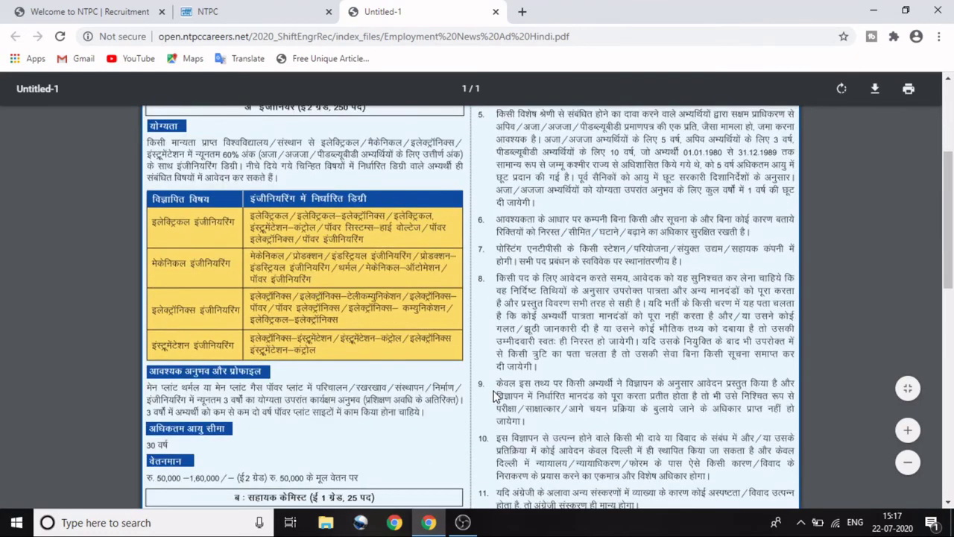
scroll(493, 395, "down", 3)
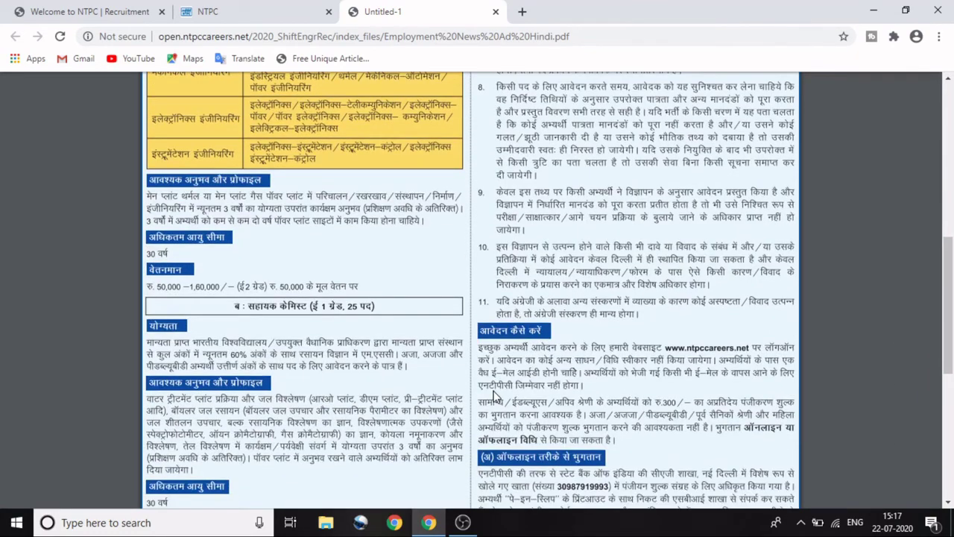
scroll(493, 395, "down", 1)
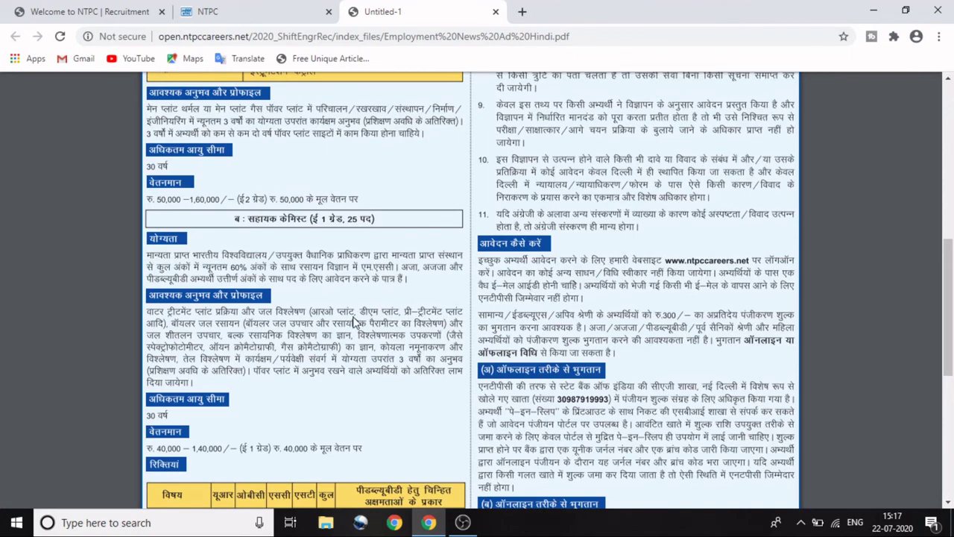
scroll(402, 310, "up", 1)
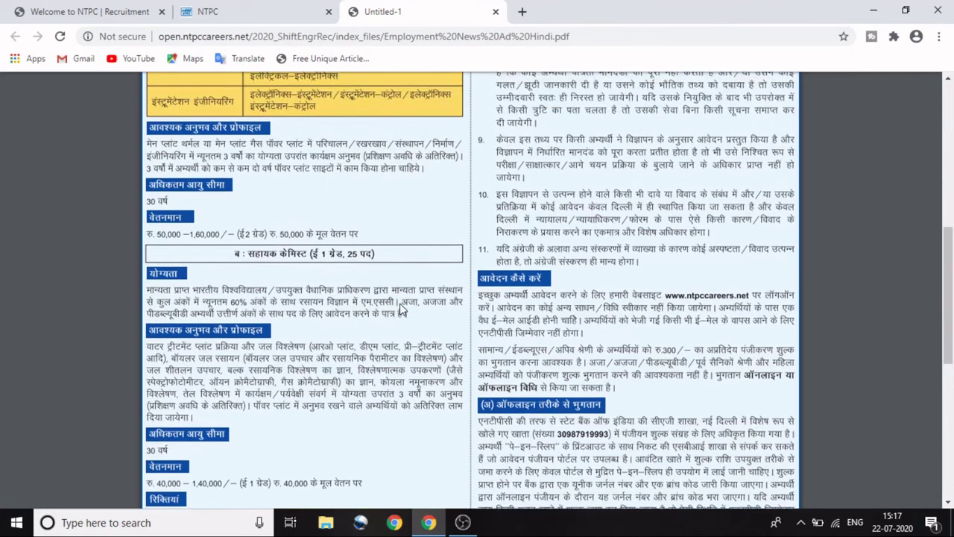
scroll(402, 309, "up", 1)
scroll(400, 309, "up", 5)
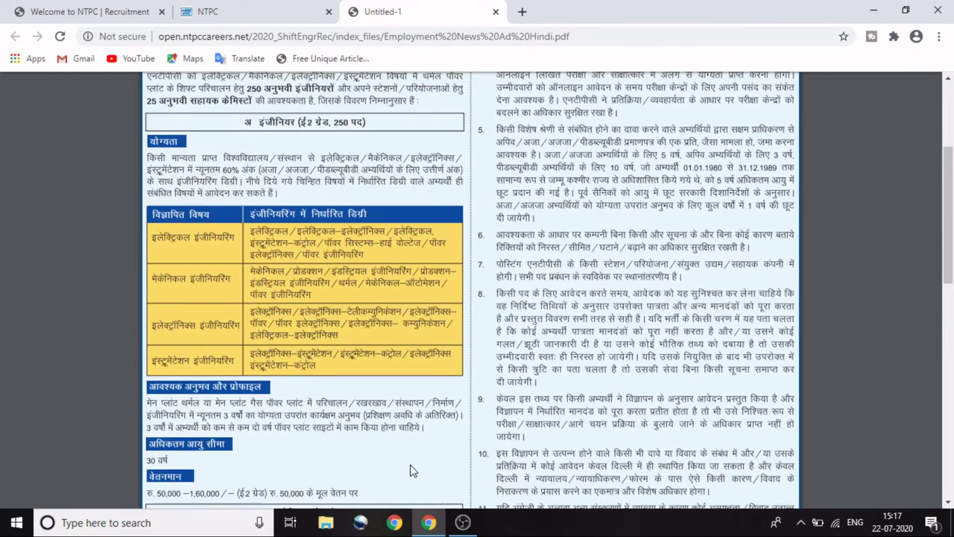
scroll(411, 468, "down", 1)
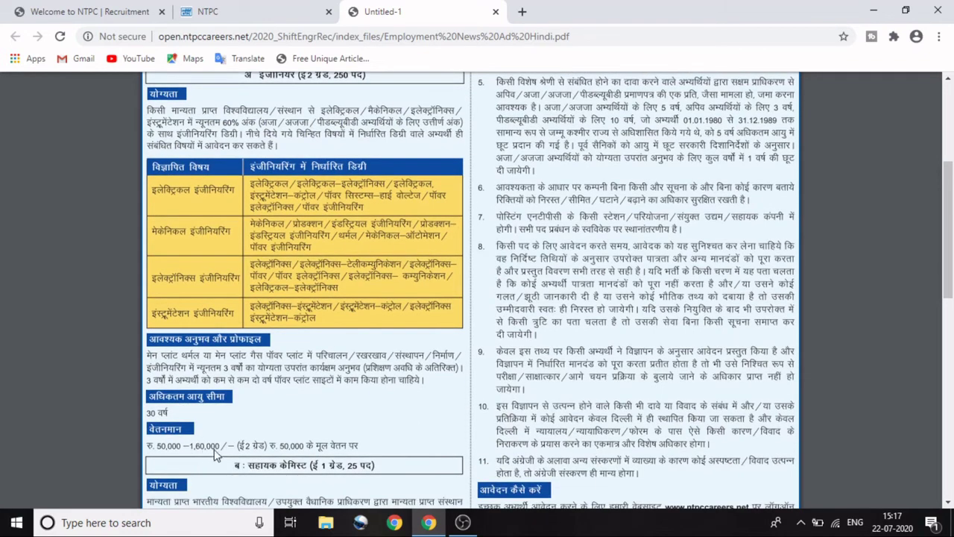
scroll(440, 456, "down", 5)
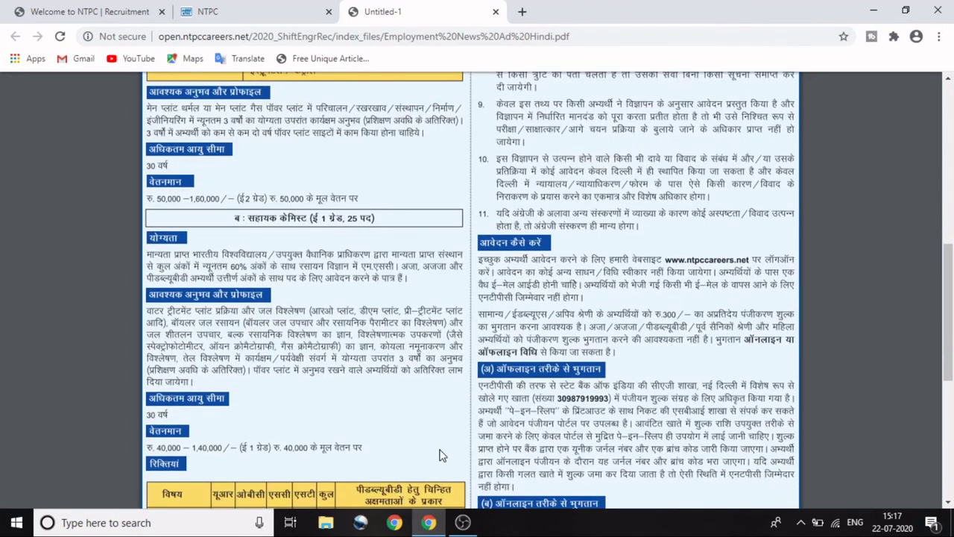
scroll(440, 456, "down", 6)
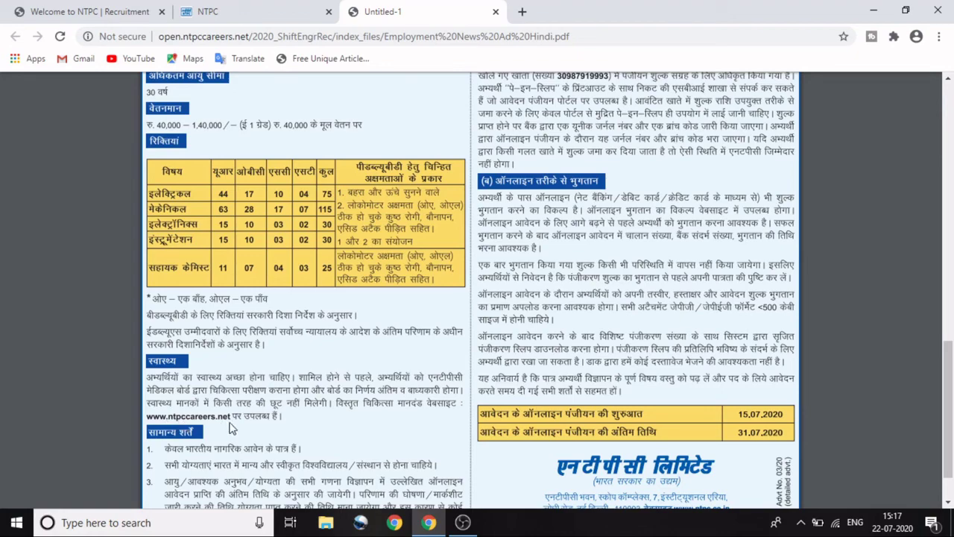
scroll(423, 331, "up", 5)
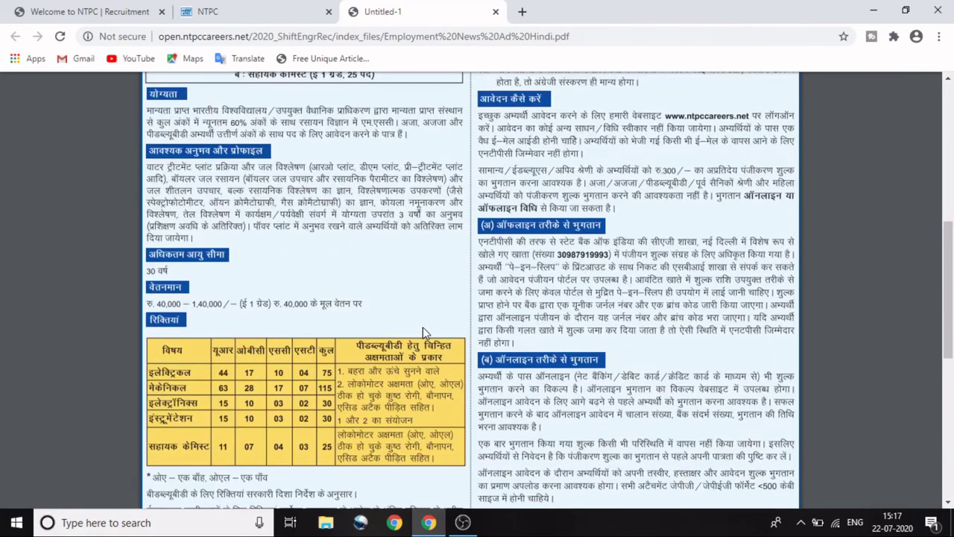
scroll(422, 332, "up", 1)
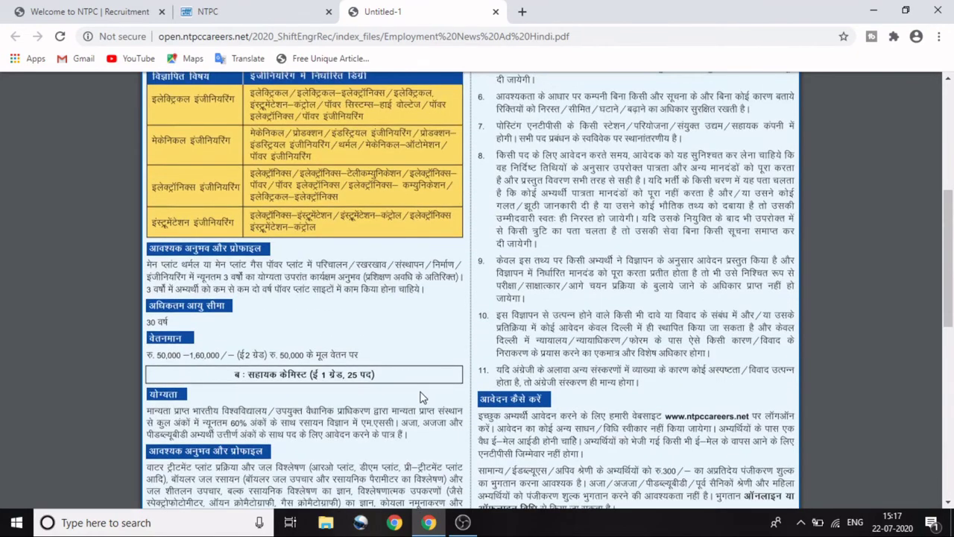
scroll(419, 396, "down", 5)
scroll(420, 397, "down", 8)
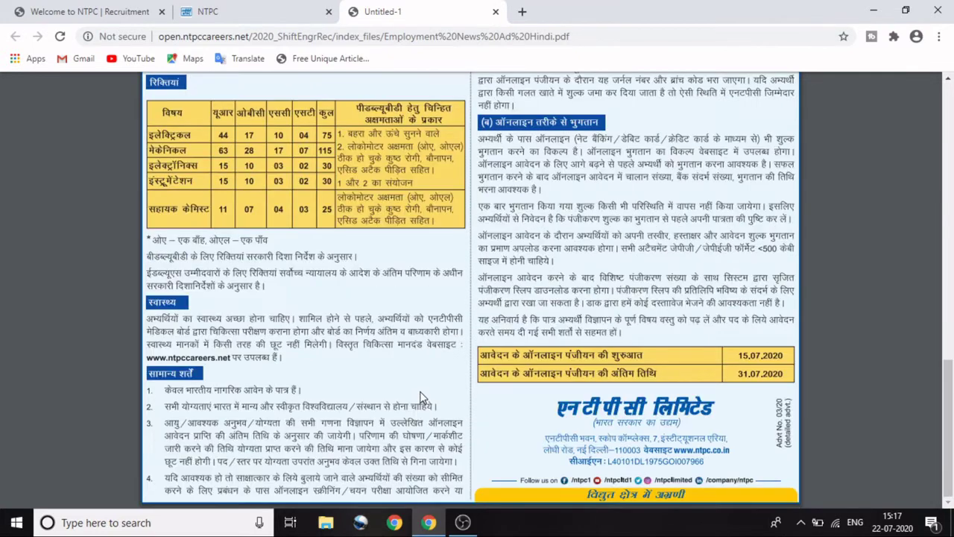